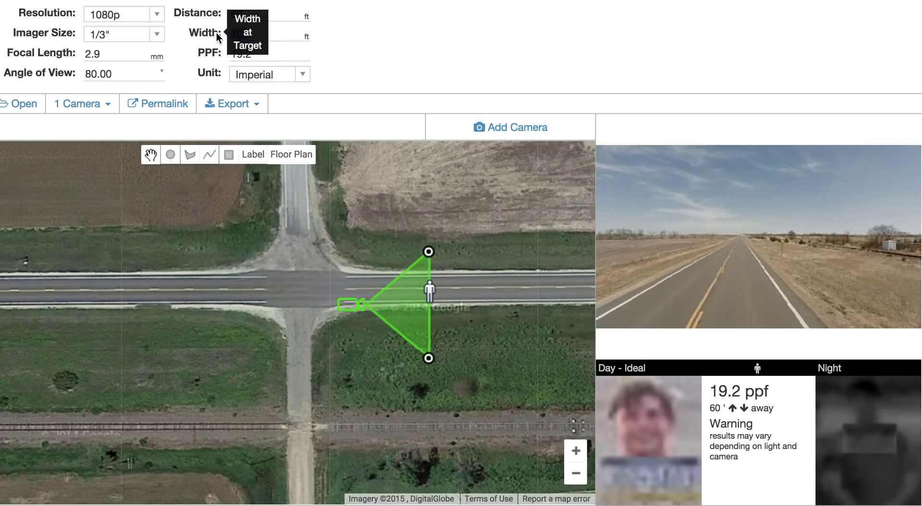
- Check the Resolution list, leave it on 1080p, then display the resolution options again
{"action": "left_click", "coordinate": [143, 15]}
{"action": "left_click", "coordinate": [432, 76]}
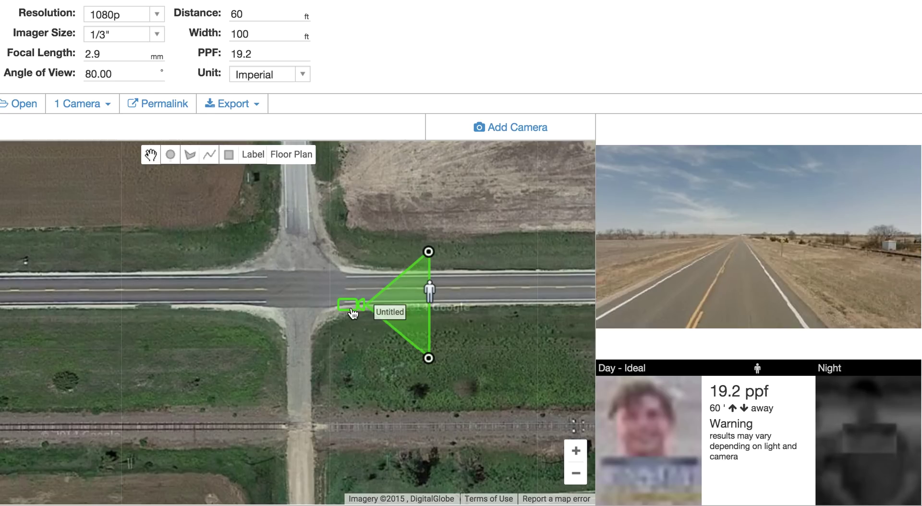
{"action": "left_click", "coordinate": [153, 15]}
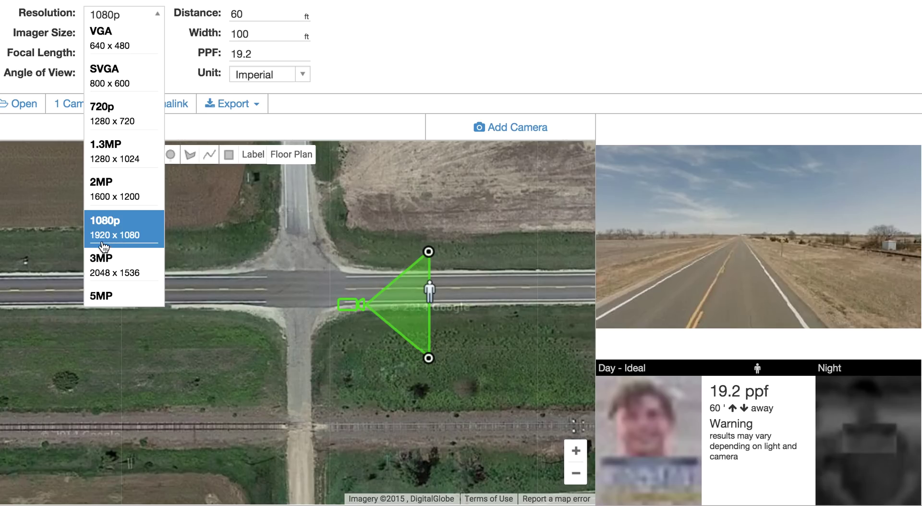
- Switch the camera resolution from 1080p to 5MP, giving 25.9 PPF at 60 ft
{"action": "left_click", "coordinate": [270, 39]}
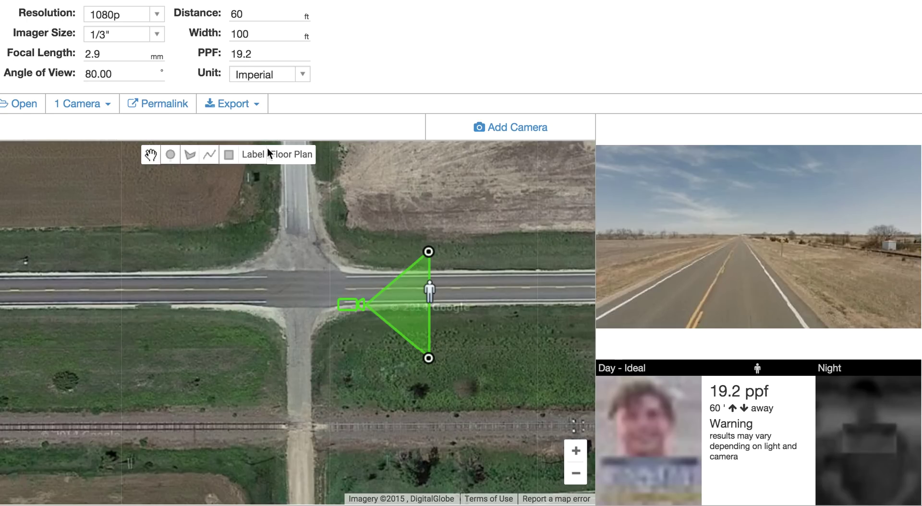
{"action": "left_click", "coordinate": [155, 15]}
{"action": "scroll", "coordinate": [127, 182], "scroll_direction": "down", "scroll_amount": 1}
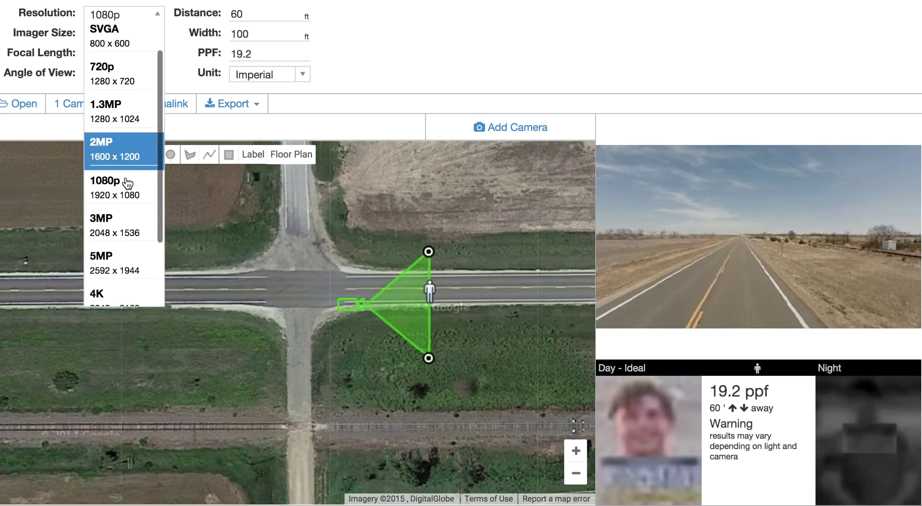
{"action": "left_click", "coordinate": [125, 267]}
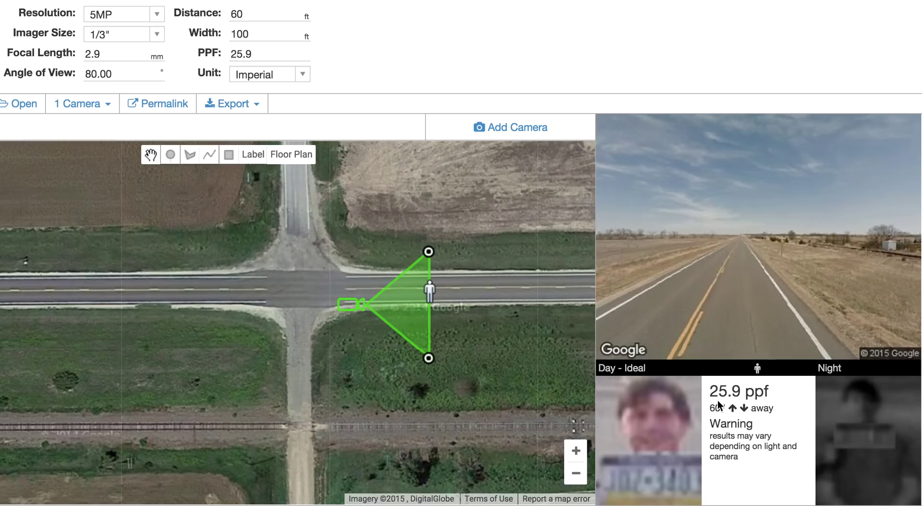
- Switch the camera resolution to 4K, lifting the 60 ft target to 38.4 PPF
{"action": "left_click", "coordinate": [158, 15]}
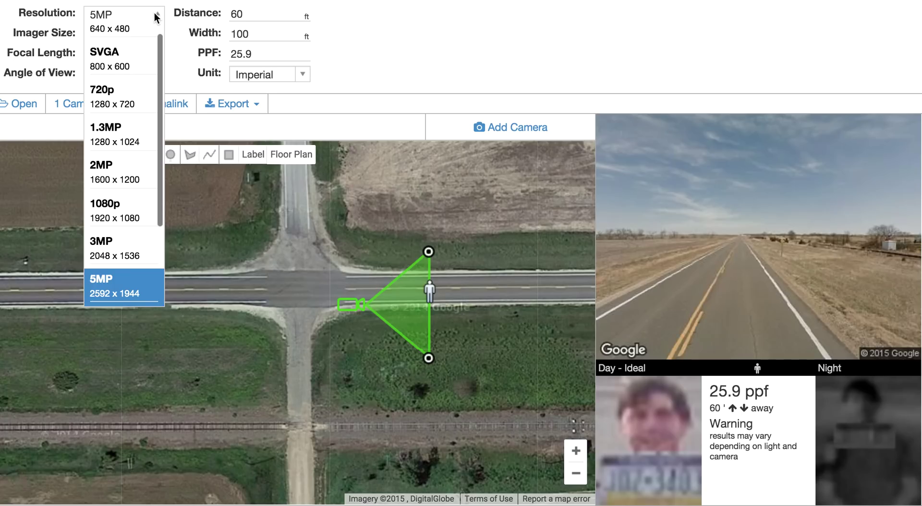
{"action": "scroll", "coordinate": [136, 247], "scroll_direction": "down", "scroll_amount": 4}
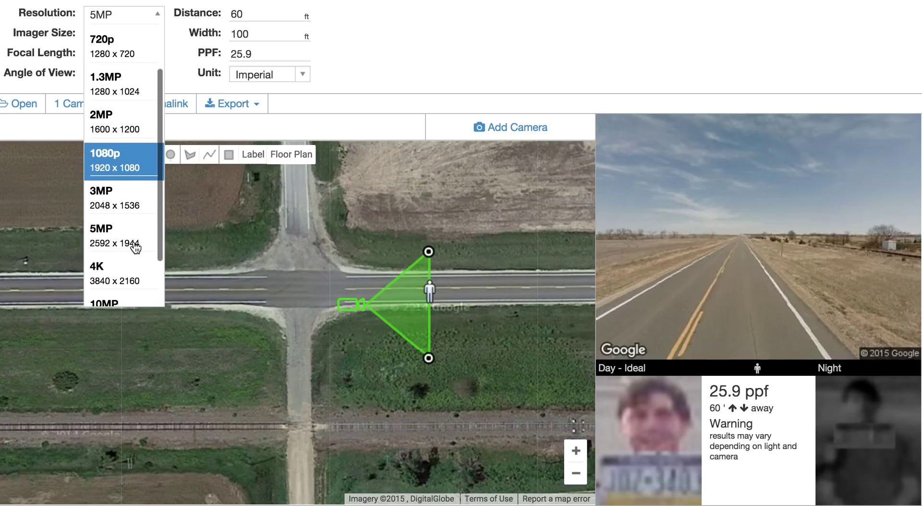
{"action": "scroll", "coordinate": [122, 247], "scroll_direction": "down", "scroll_amount": 1}
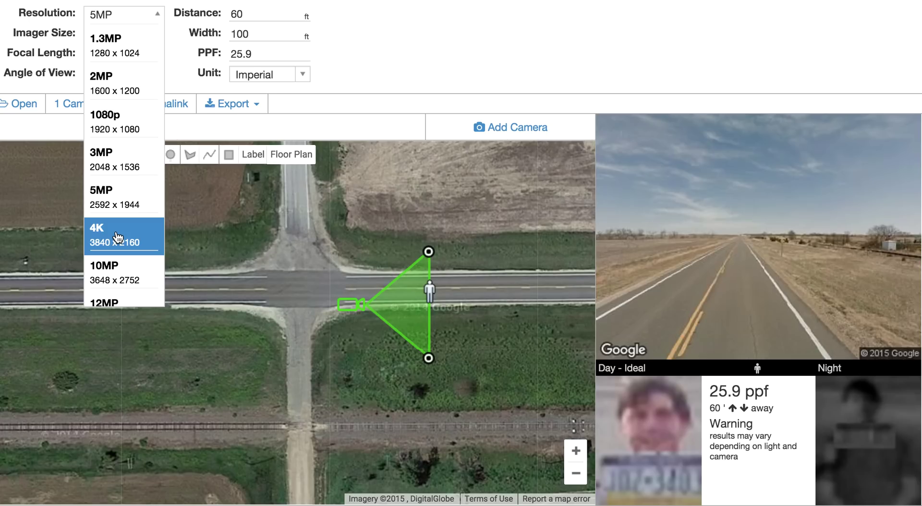
{"action": "left_click", "coordinate": [118, 238]}
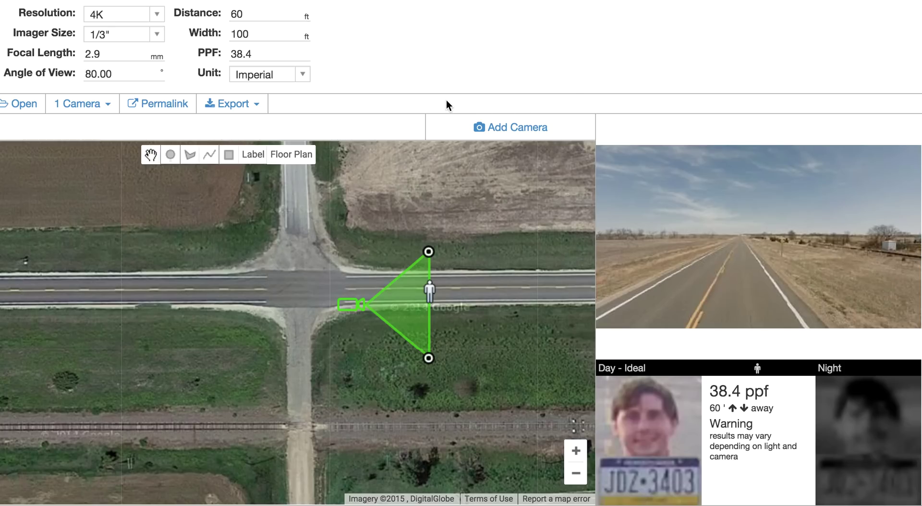
- Return the camera resolution to 1080p, dropping the 60 ft result to 19.2 PPF
{"action": "left_click", "coordinate": [162, 17]}
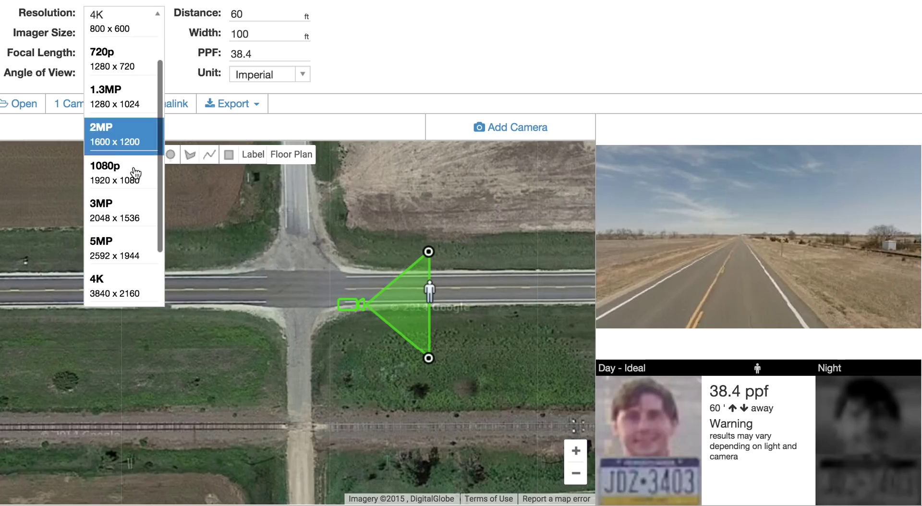
{"action": "scroll", "coordinate": [134, 175], "scroll_direction": "down", "scroll_amount": 2}
{"action": "scroll", "coordinate": [130, 216], "scroll_direction": "down", "scroll_amount": 1}
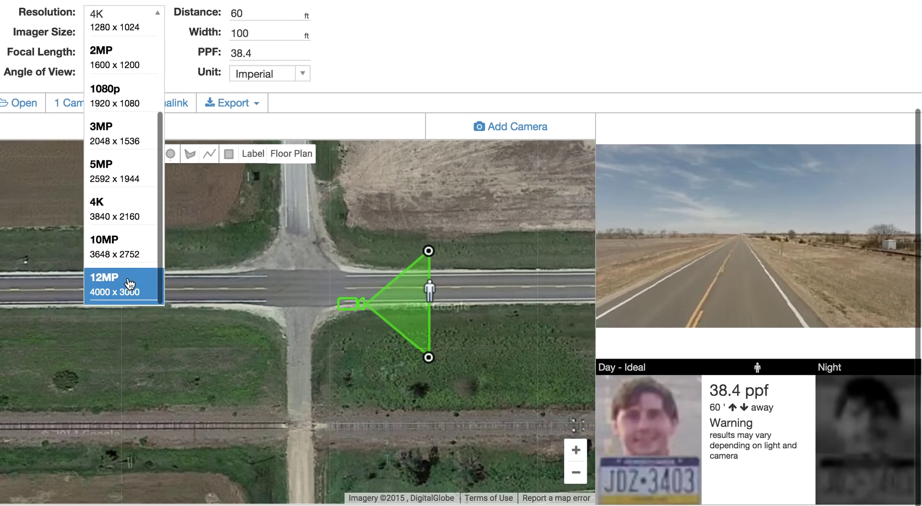
{"action": "scroll", "coordinate": [130, 240], "scroll_direction": "up", "scroll_amount": 2}
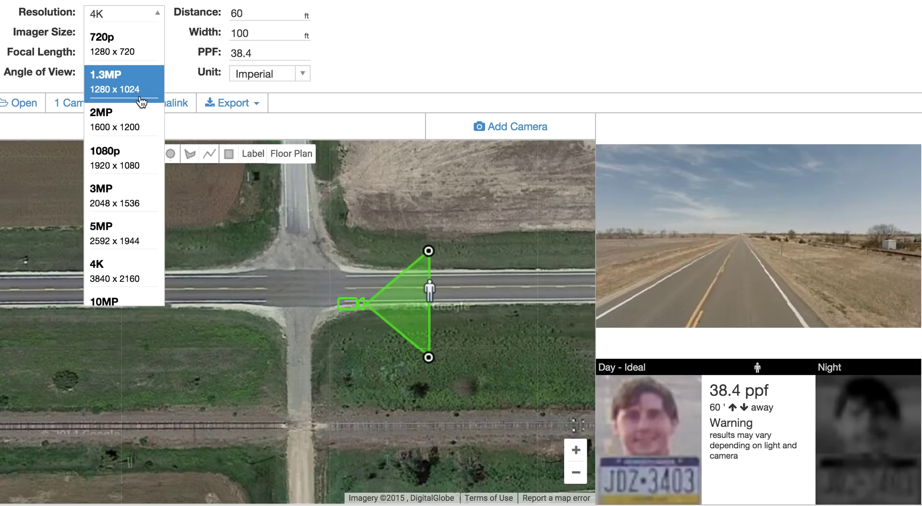
{"action": "left_click", "coordinate": [134, 165]}
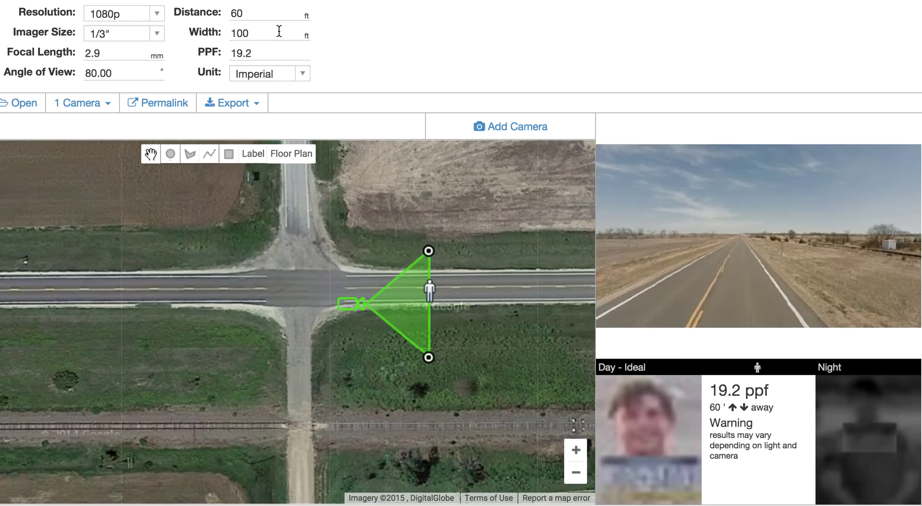
- Set the target width to 50 ft (30 ft, 38.4 PPF) and zoom the map in one level
{"action": "left_click_drag", "start_coordinate": [276, 31], "coordinate": [229, 27]}
{"action": "type", "text": "50"}
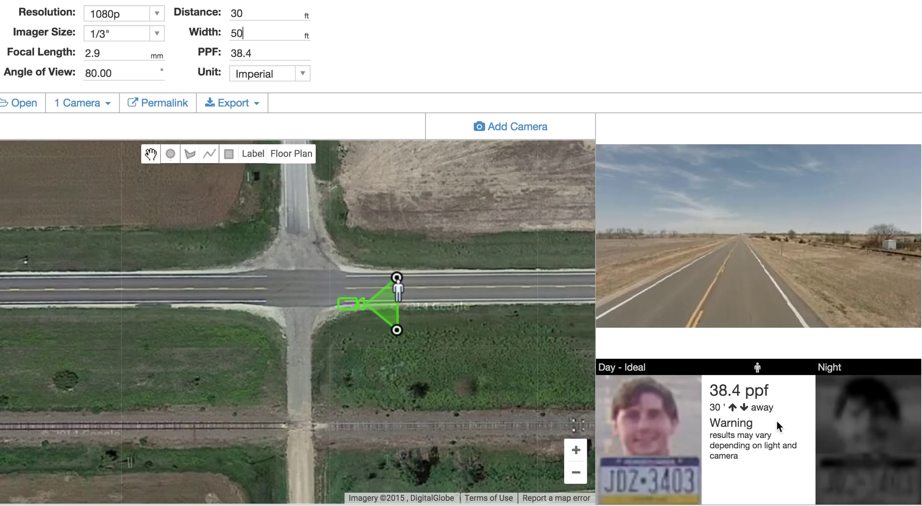
{"action": "left_click", "coordinate": [575, 450]}
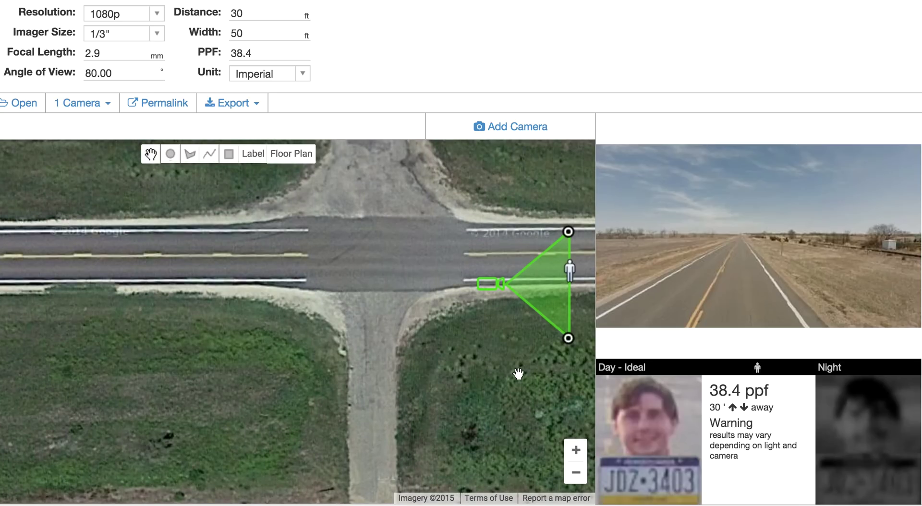
- Centre the camera cone on the map and reduce Width from 50 to 40, then 30 ft
{"action": "left_click_drag", "start_coordinate": [519, 373], "coordinate": [350, 382]}
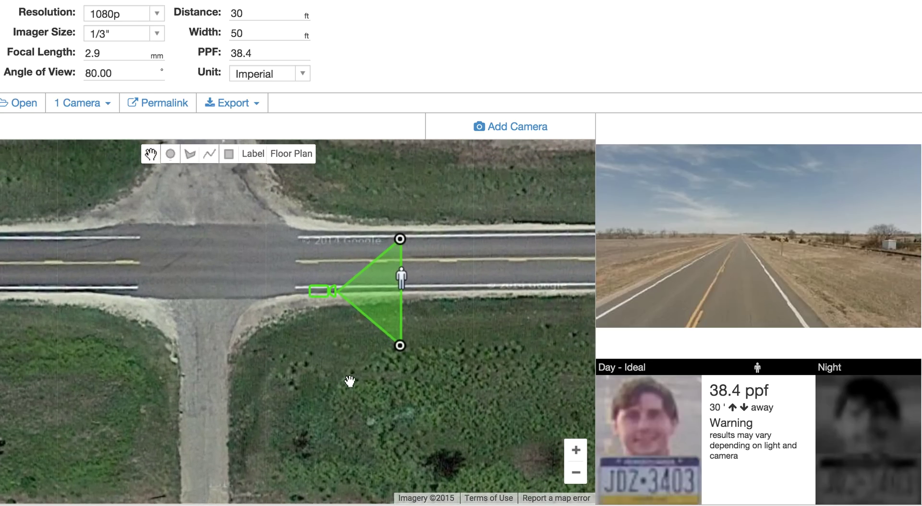
{"action": "double_click", "coordinate": [249, 32]}
{"action": "type", "text": "40"}
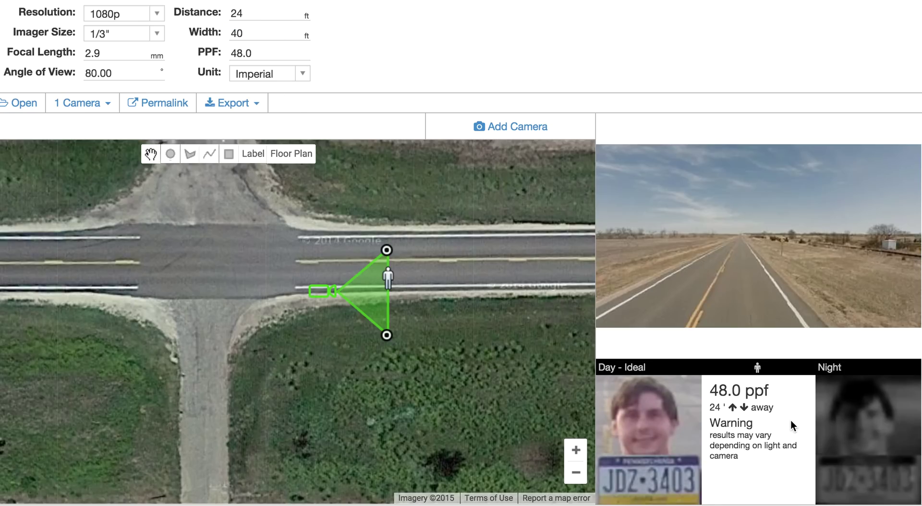
{"action": "left_click_drag", "start_coordinate": [253, 35], "coordinate": [231, 33]}
{"action": "type", "text": "30"}
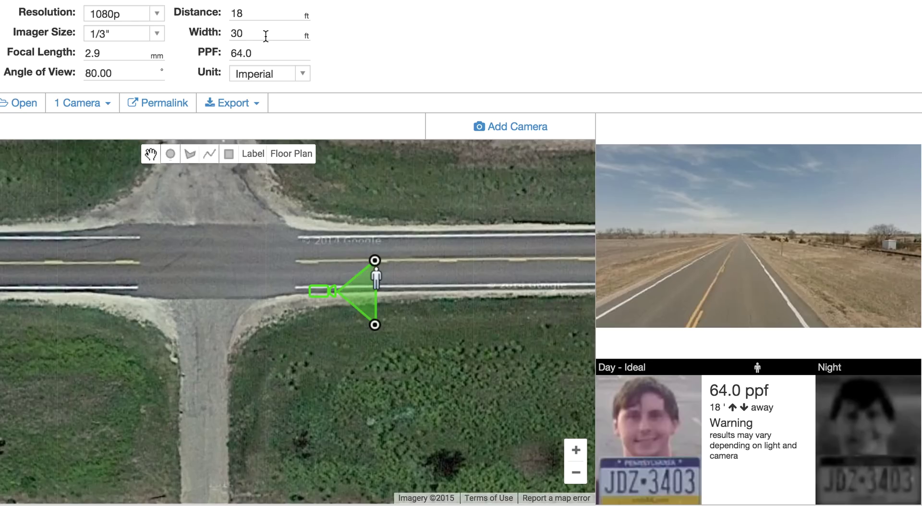
- Drag the target figure farther out along the cone and set Width to 100 ft
{"action": "left_click", "coordinate": [377, 277]}
{"action": "left_click_drag", "start_coordinate": [377, 277], "coordinate": [442, 278]}
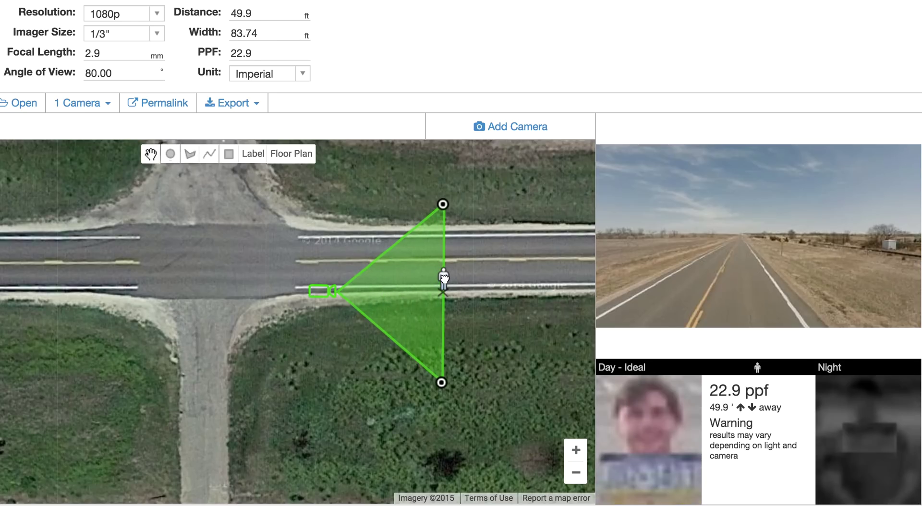
{"action": "double_click", "coordinate": [272, 33]}
{"action": "type", "text": "100"}
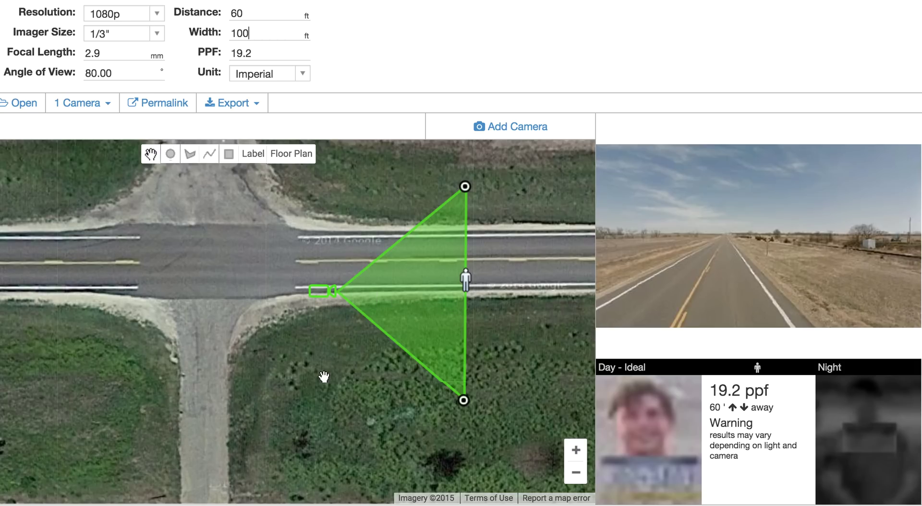
- Narrow the view cone to a 35° angle of view at 7.6 mm focal length
{"action": "left_click_drag", "start_coordinate": [464, 401], "coordinate": [463, 357]}
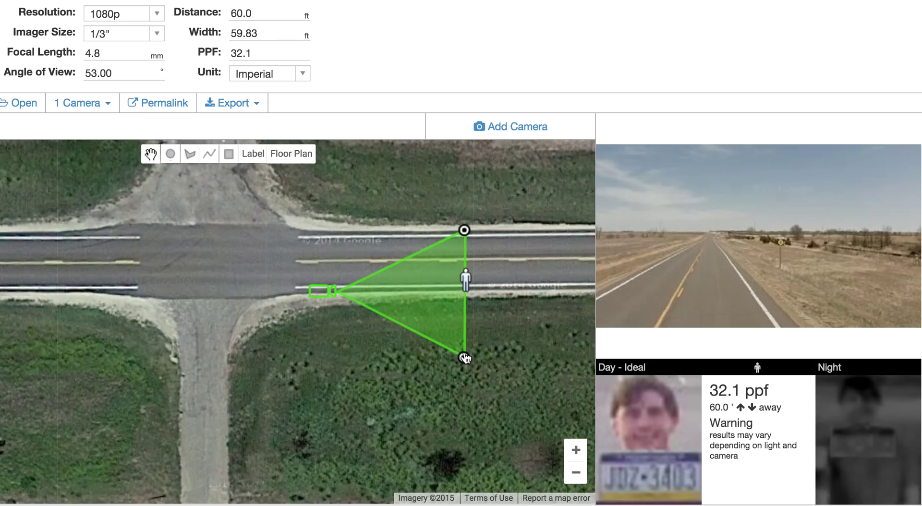
{"action": "left_click_drag", "start_coordinate": [463, 356], "coordinate": [465, 333]}
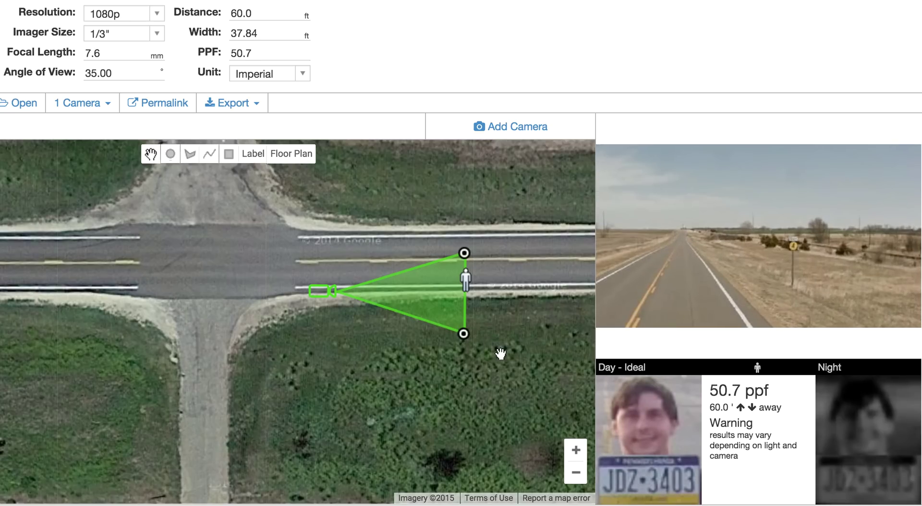